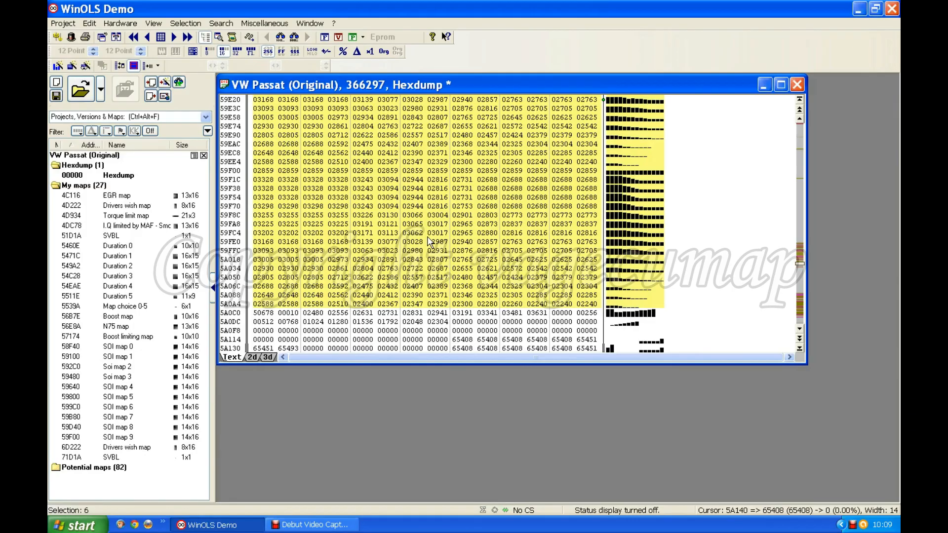
# Step: Locate the unmarked data directly after SOI map 9 in the hexdump, around address 5A0C0
pyautogui.scroll(-3, 428, 238)
pyautogui.scroll(-3, 427, 235)
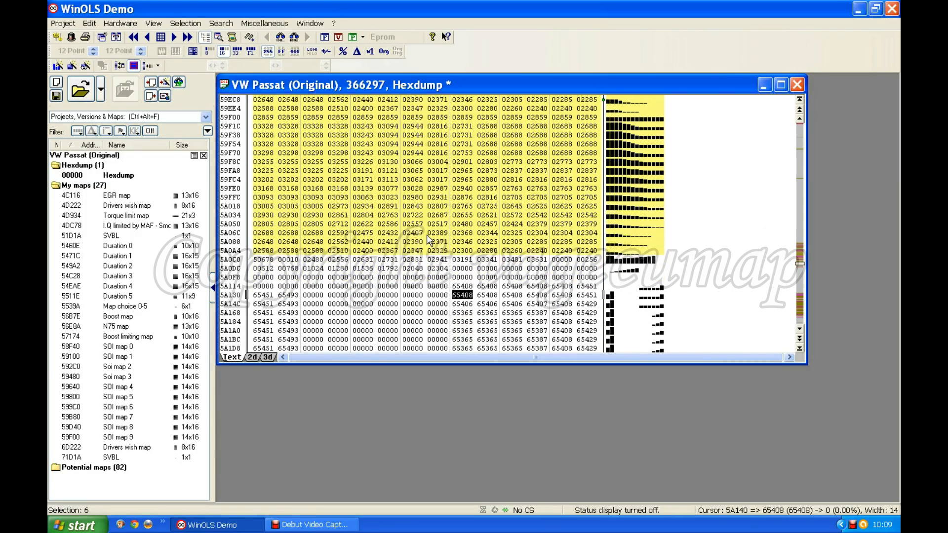
pyautogui.scroll(-2, 441, 180)
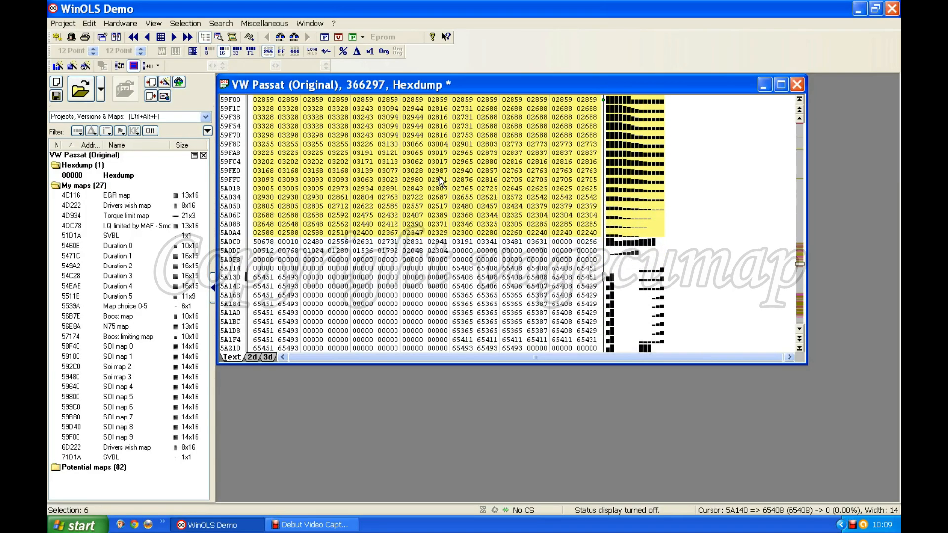
pyautogui.scroll(-1, 443, 182)
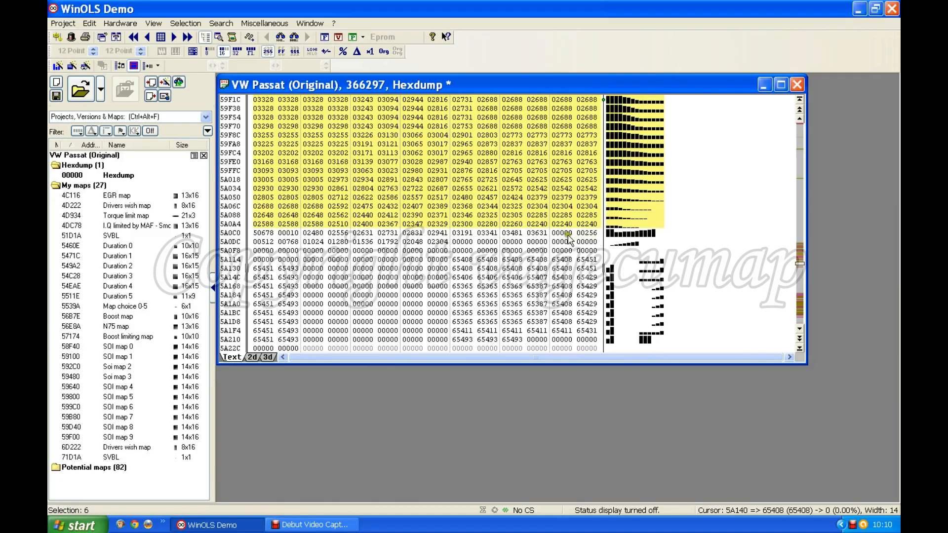
pyautogui.moveTo(564, 236); pyautogui.dragTo(444, 243)
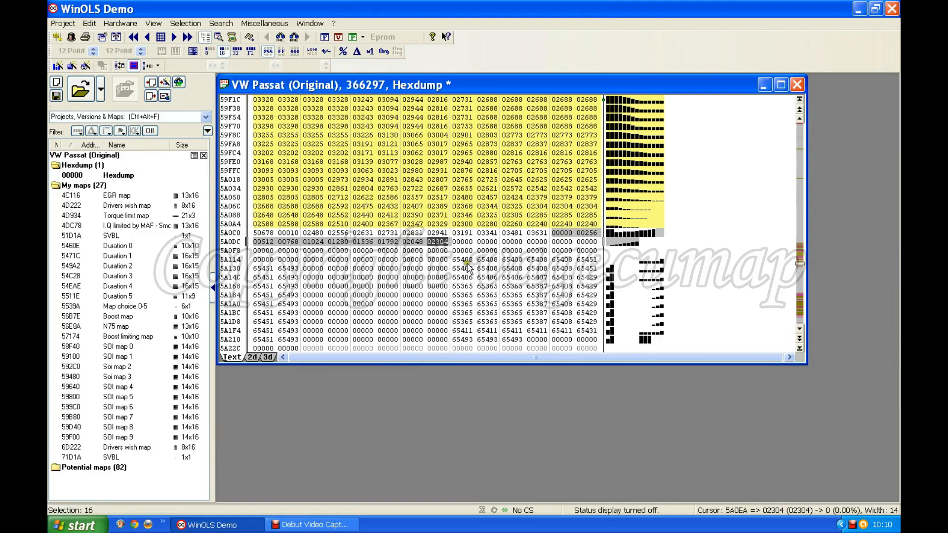
pyautogui.click(441, 262)
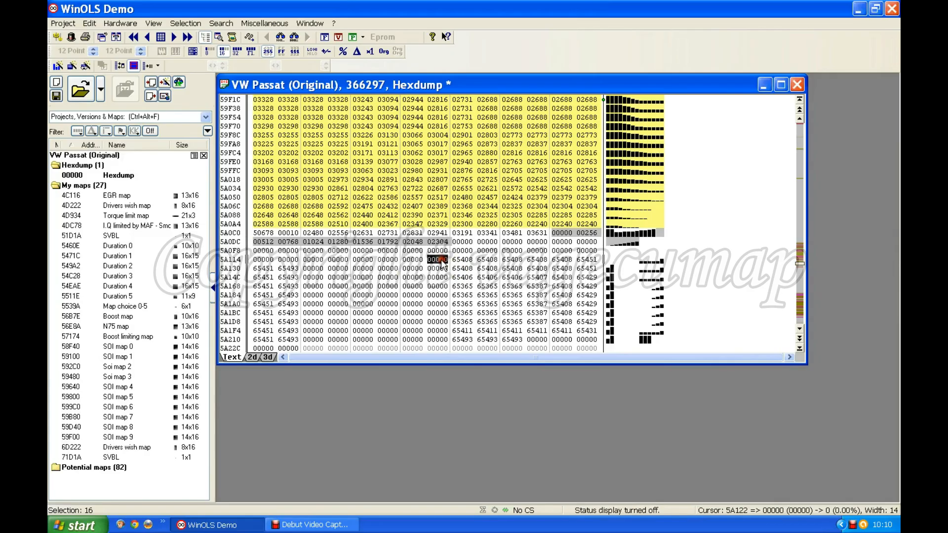
pyautogui.click(441, 262)
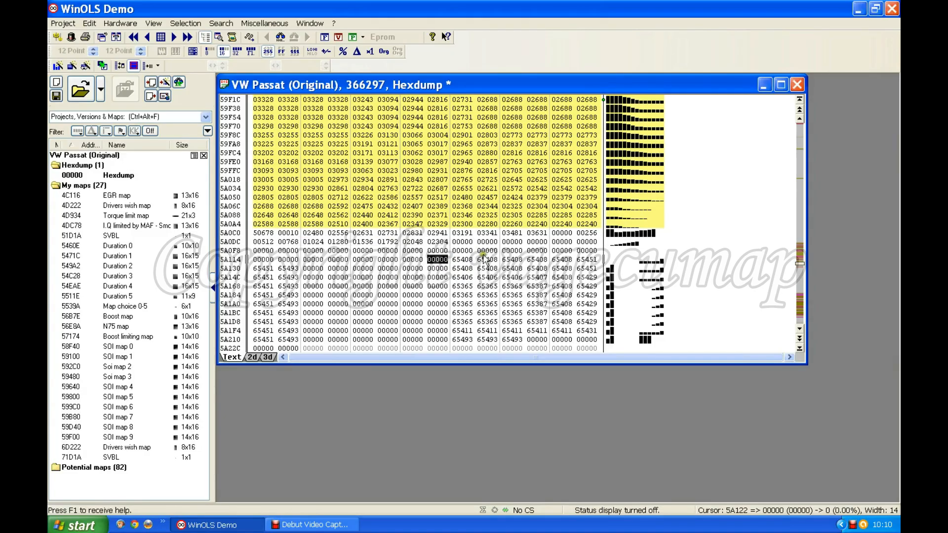
# Step: Create a map from the ten hexdump values 00000 to 02304 at addresses 5A0D8 to 5A0EA, keeping its window clear of those rows
pyautogui.moveTo(561, 233); pyautogui.dragTo(420, 241)
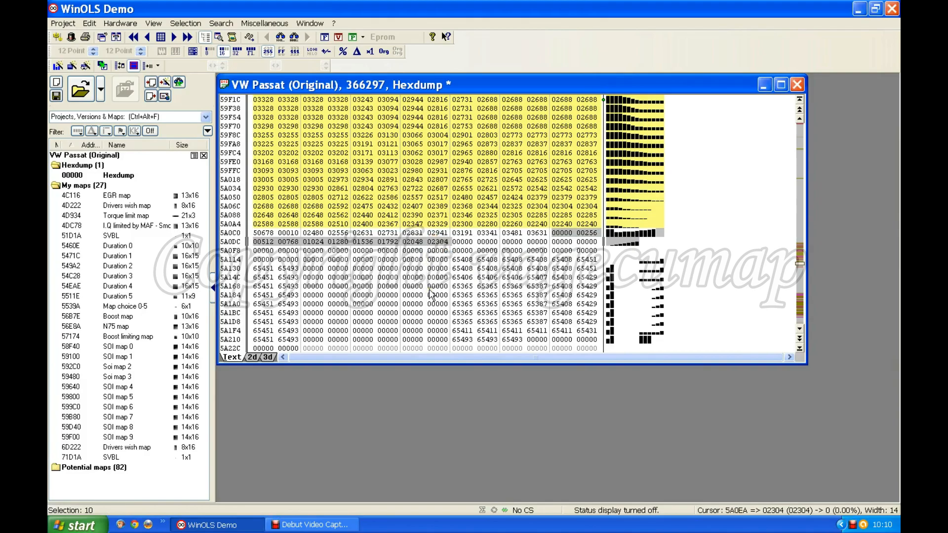
pyautogui.press('k')
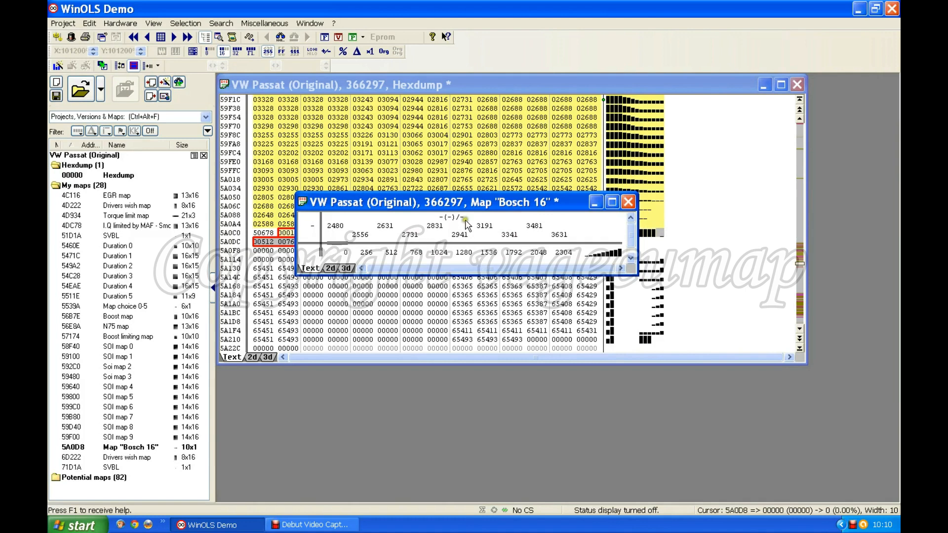
pyautogui.moveTo(467, 199)
pyautogui.mouseDown()
pyautogui.moveTo(482, 214)
pyautogui.moveTo(463, 255)
pyautogui.moveTo(474, 268)
pyautogui.mouseUp()
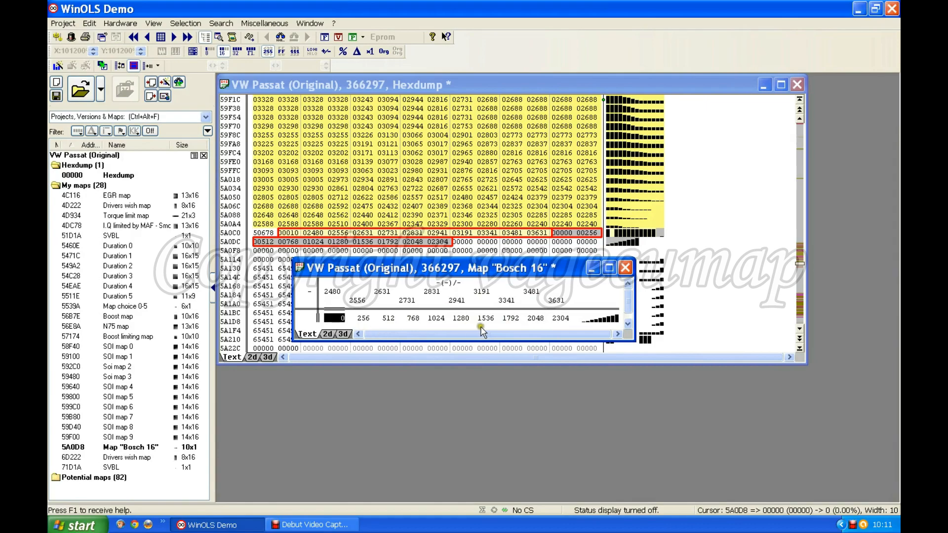
# Step: Give the new map the description "Map choice 0-9" and set its value factor to 0.00390625
pyautogui.click(435, 321)
pyautogui.doubleClick(435, 321)
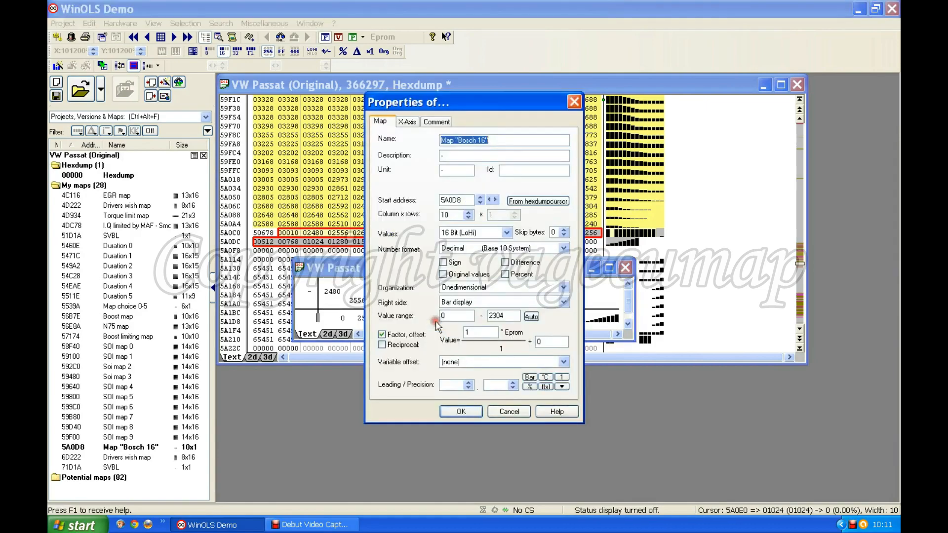
pyautogui.moveTo(454, 154); pyautogui.dragTo(342, 154)
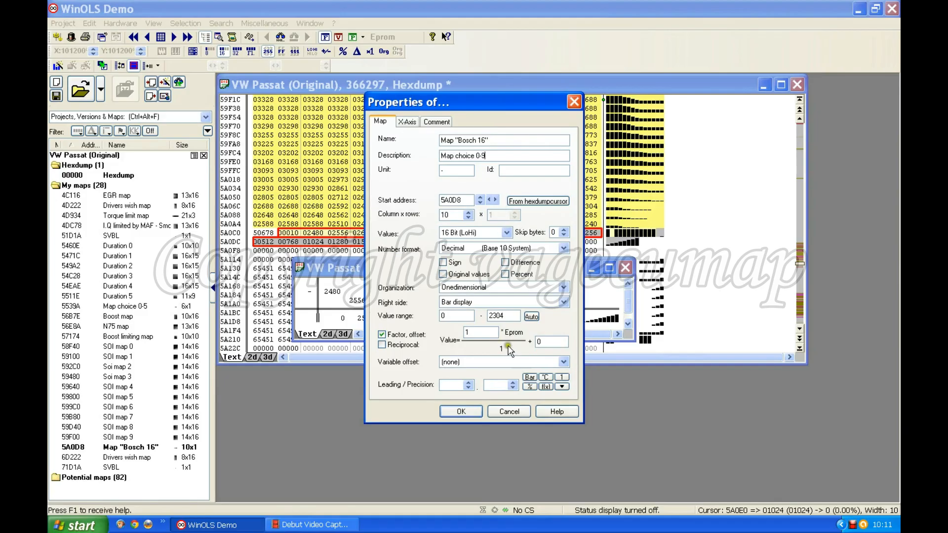
pyautogui.doubleClick(476, 332)
pyautogui.write('0')
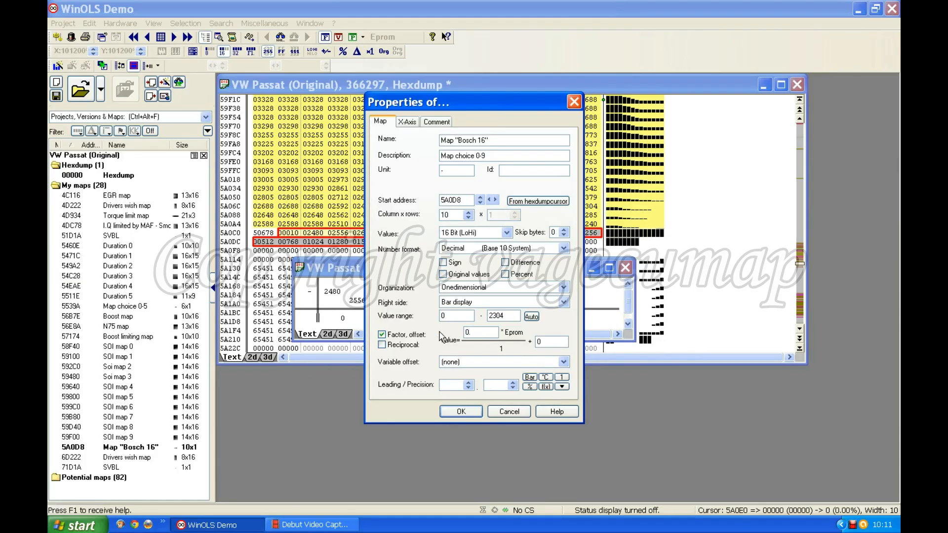
pyautogui.write('.00390625')
pyautogui.click(461, 410)
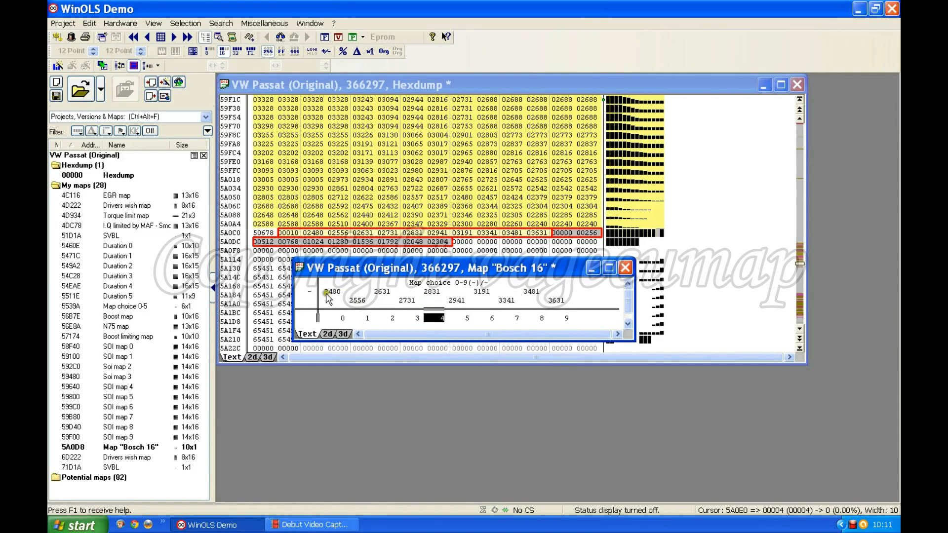
# Step: Set the map's X-axis factor to 0.1, precision to 1 and offset to -273.1
pyautogui.doubleClick(378, 295)
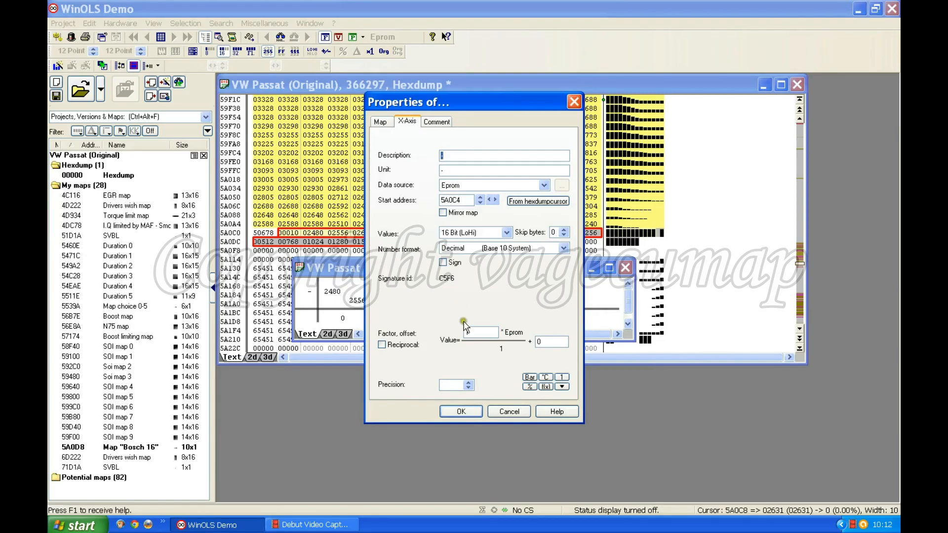
pyautogui.doubleClick(477, 332)
pyautogui.write('0.1')
pyautogui.click(468, 387)
pyautogui.moveTo(460, 101); pyautogui.dragTo(729, 107)
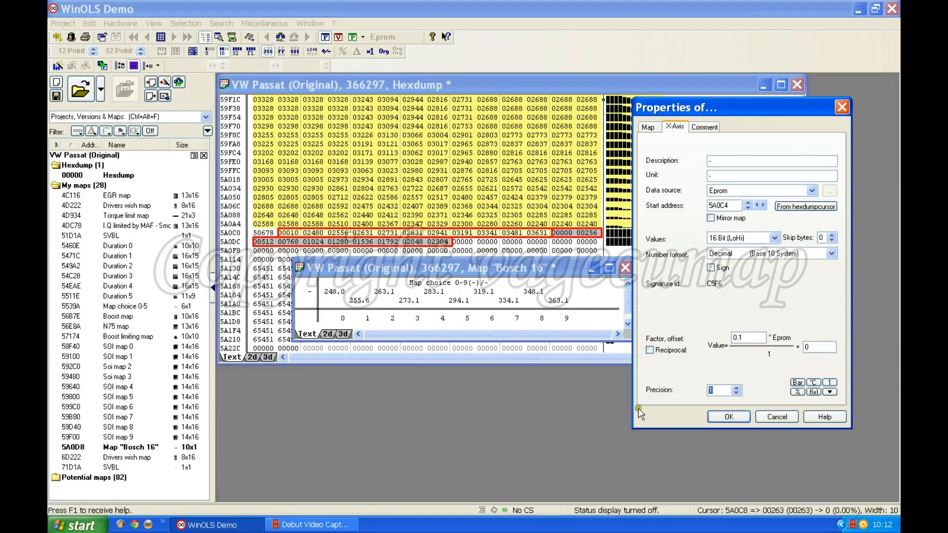
pyautogui.click(817, 347)
pyautogui.moveTo(817, 346); pyautogui.dragTo(766, 346)
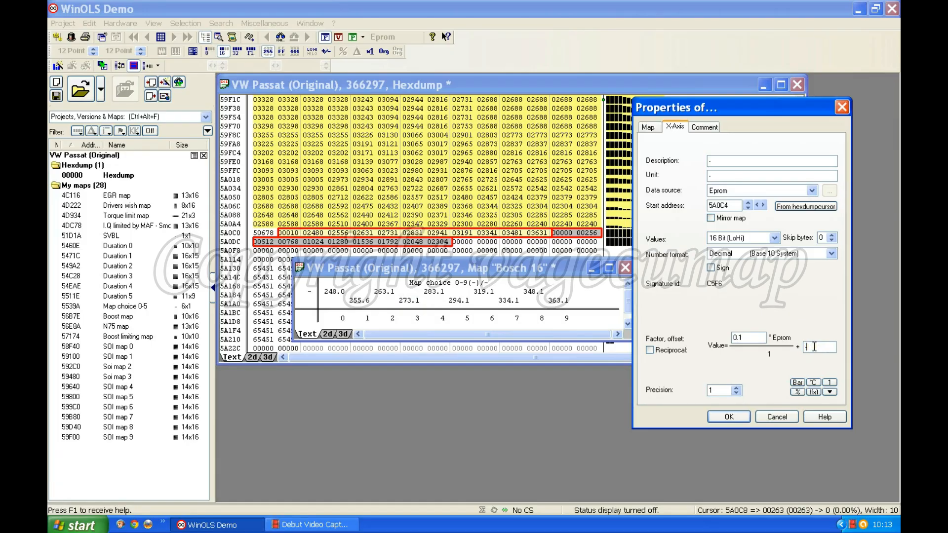
pyautogui.write('273.1')
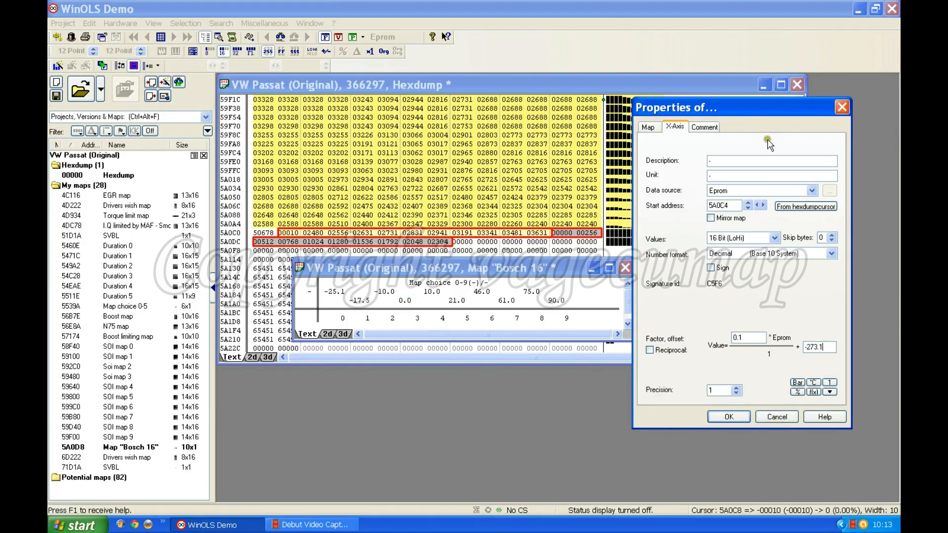
# Step: Describe the X-axis as "Temperature" with the unit "C" and apply the axis properties
pyautogui.doubleClick(721, 161)
pyautogui.write('Temperature')
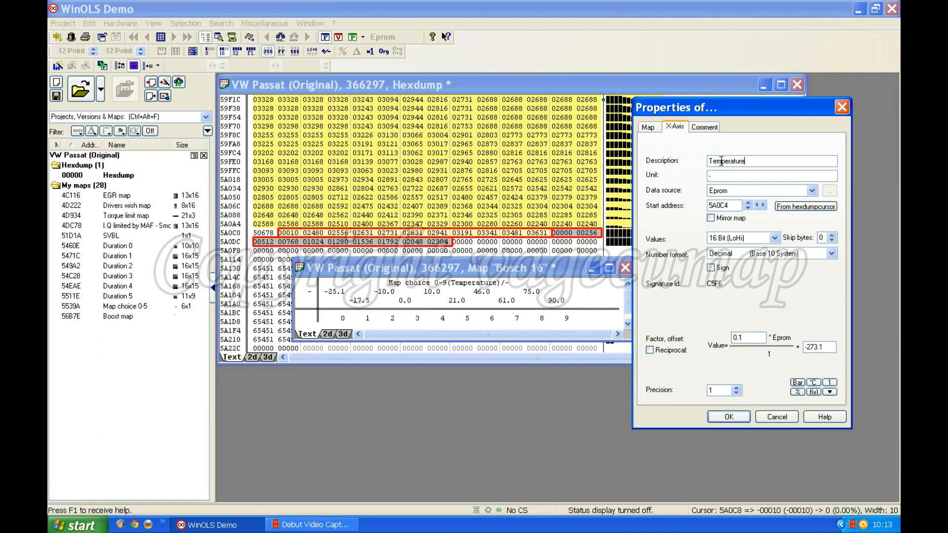
pyautogui.doubleClick(718, 176)
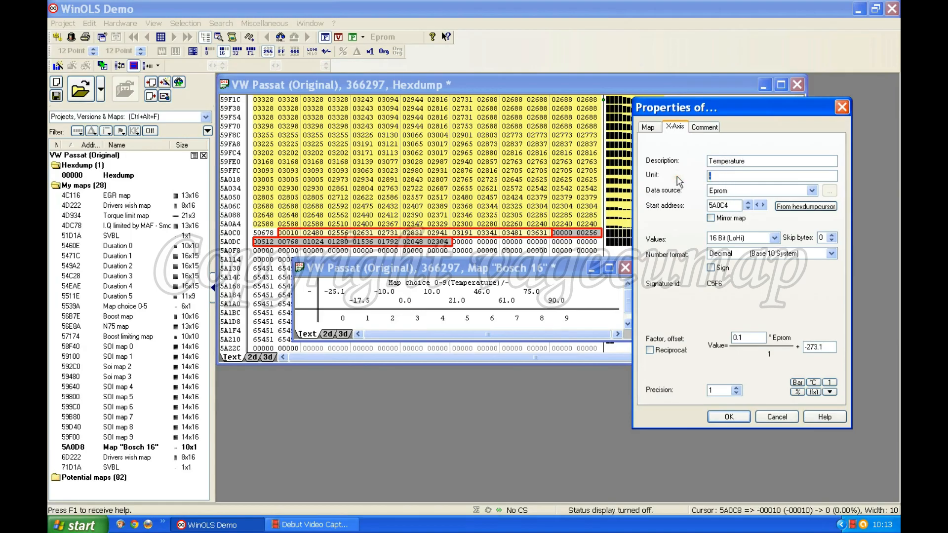
pyautogui.write('C')
pyautogui.click(729, 417)
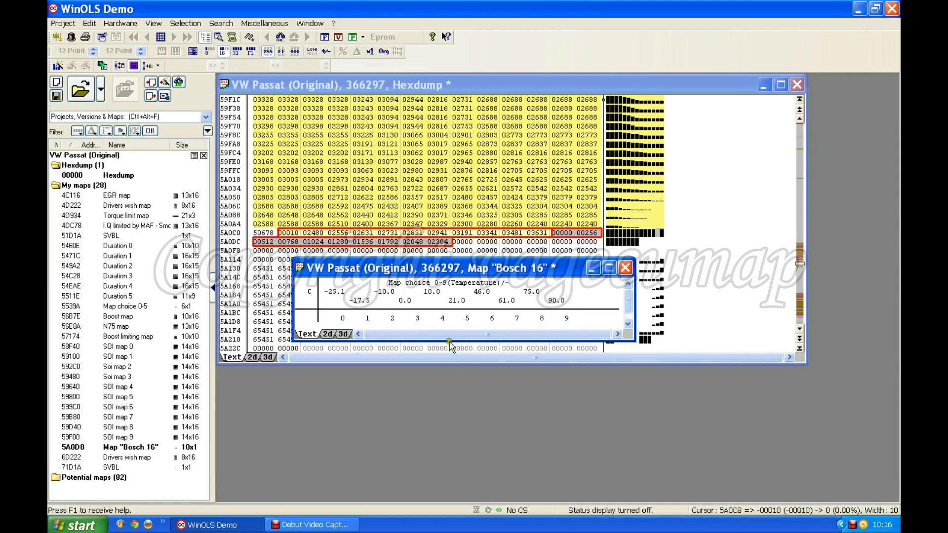
# Step: Rename the map "SOI map choice 0-9", close its window and return to its first value in the hexdump
pyautogui.click(427, 319)
pyautogui.doubleClick(427, 319)
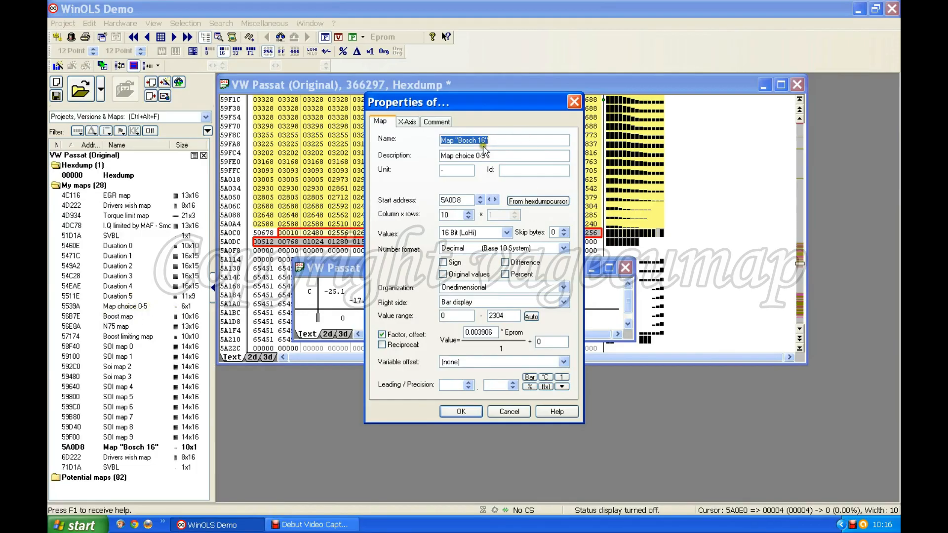
pyautogui.moveTo(491, 141); pyautogui.dragTo(390, 144)
pyautogui.write('SOI')
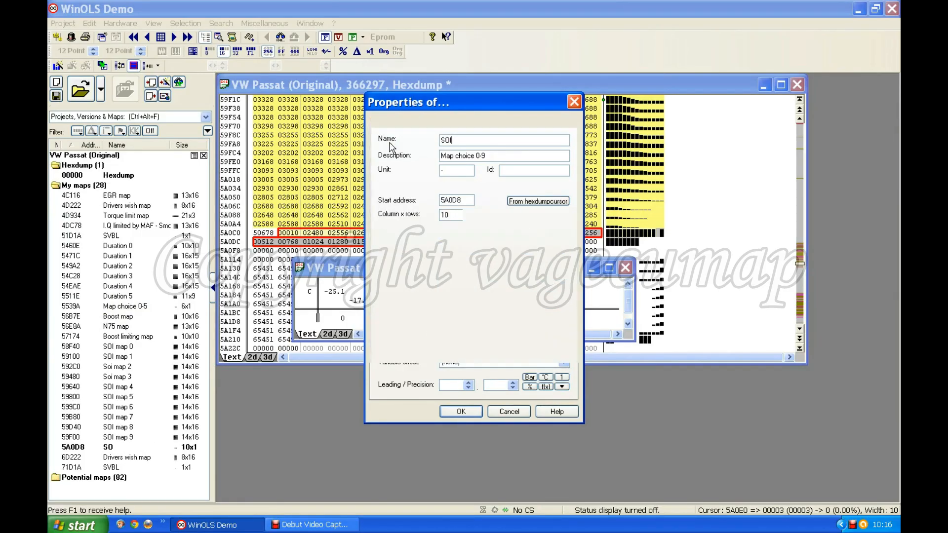
pyautogui.write(' map choi')
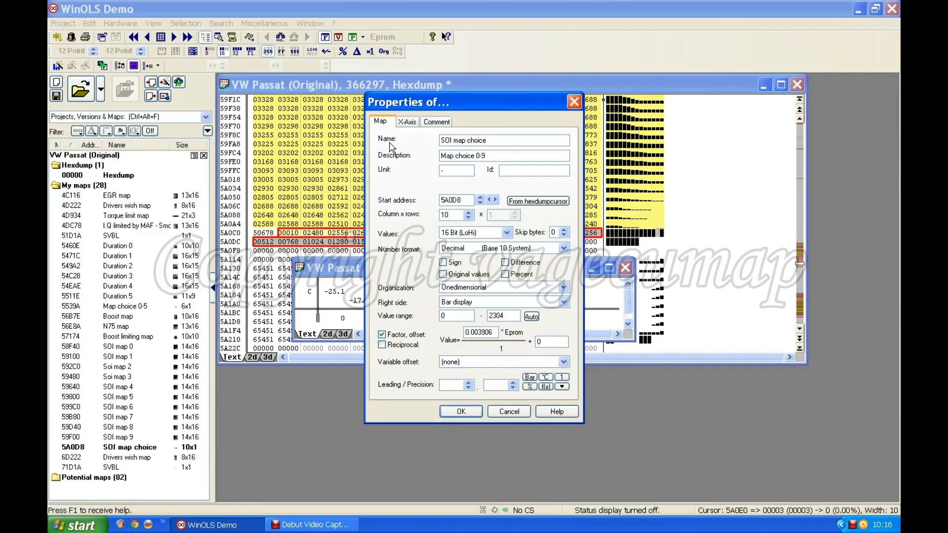
pyautogui.write('ce 0-9')
pyautogui.click(461, 412)
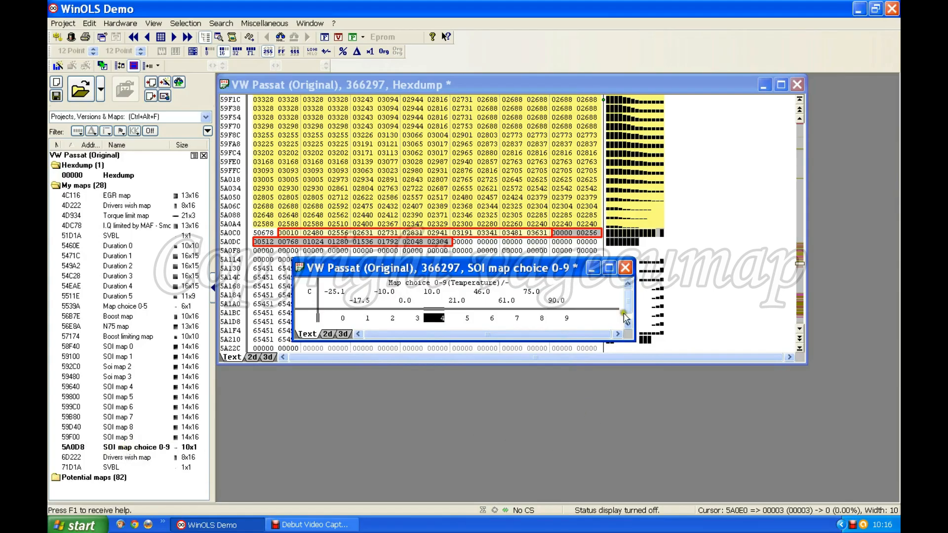
pyautogui.click(625, 268)
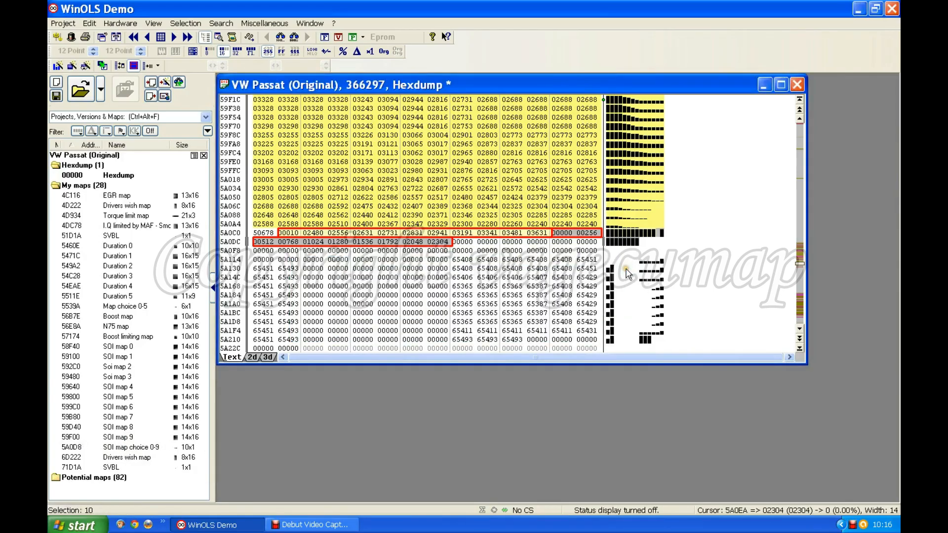
pyautogui.click(572, 234)
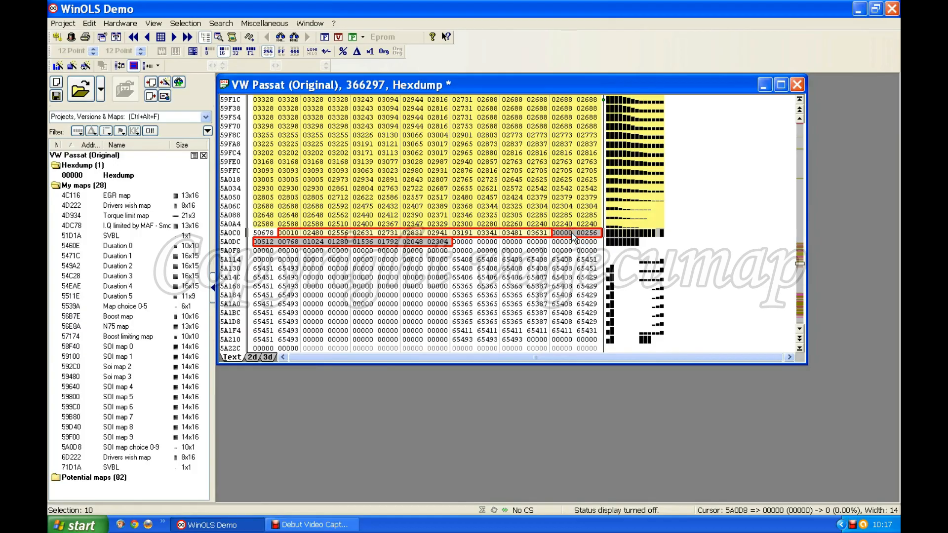